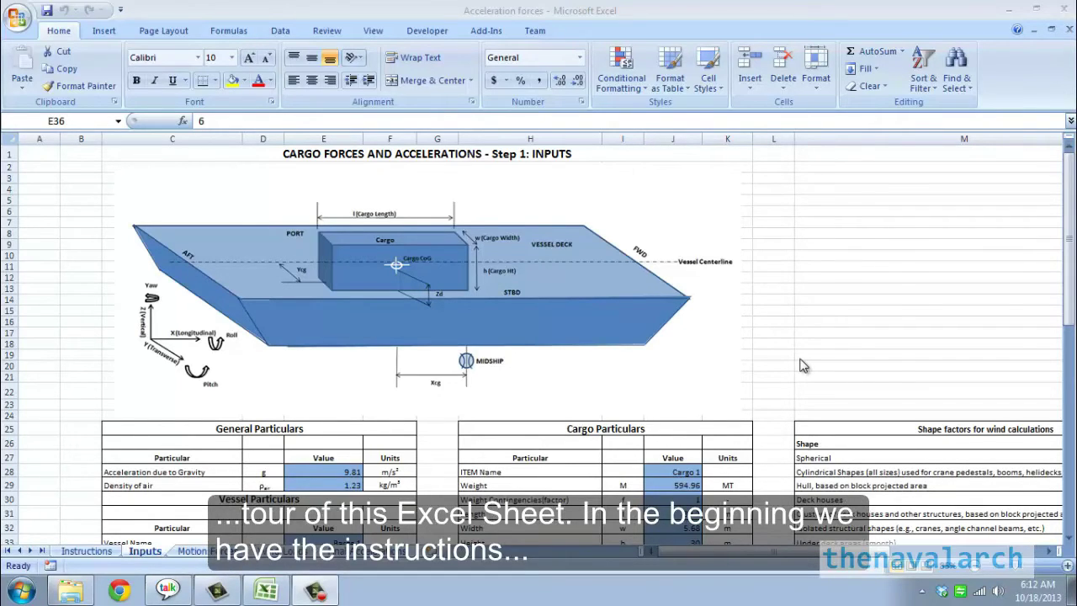
Step: Open the Instructions worksheet and read through its purpose, directions for use, assumptions and references
left_click(86, 550)
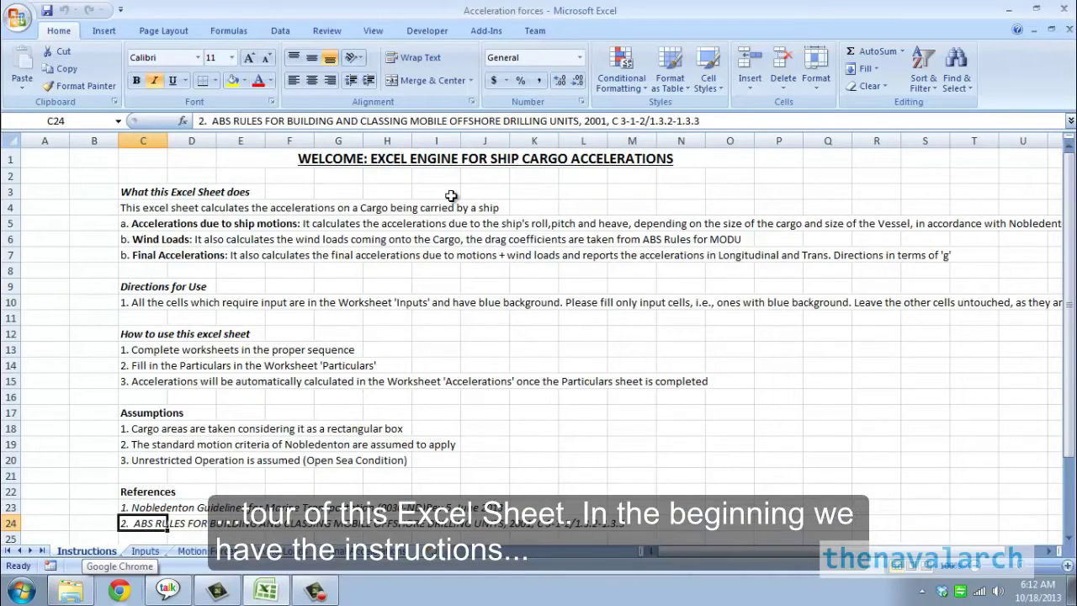
left_click(143, 192)
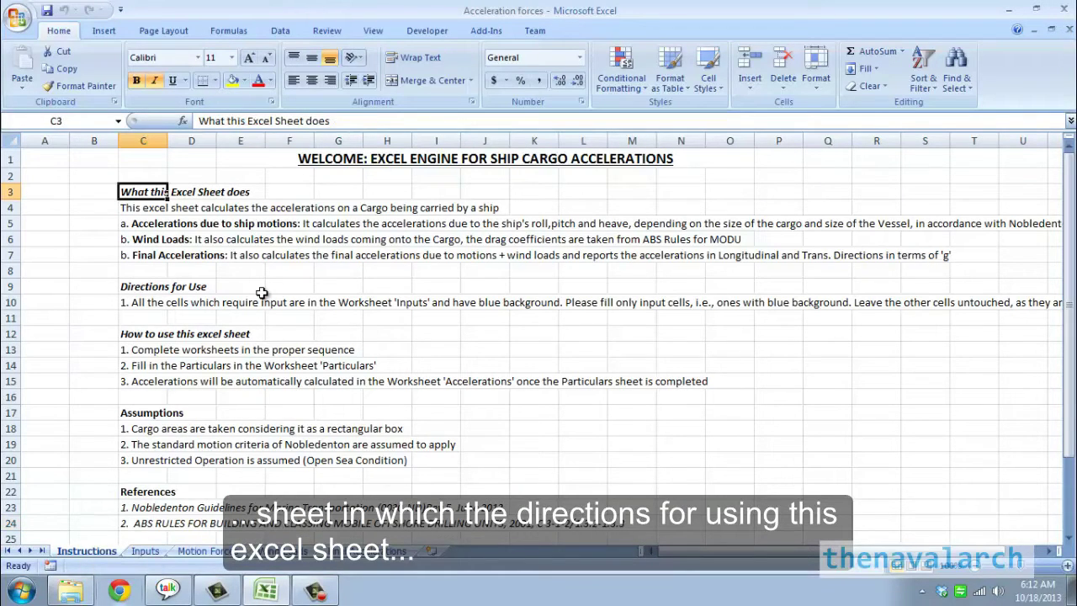
scroll(261, 292, "down", 1)
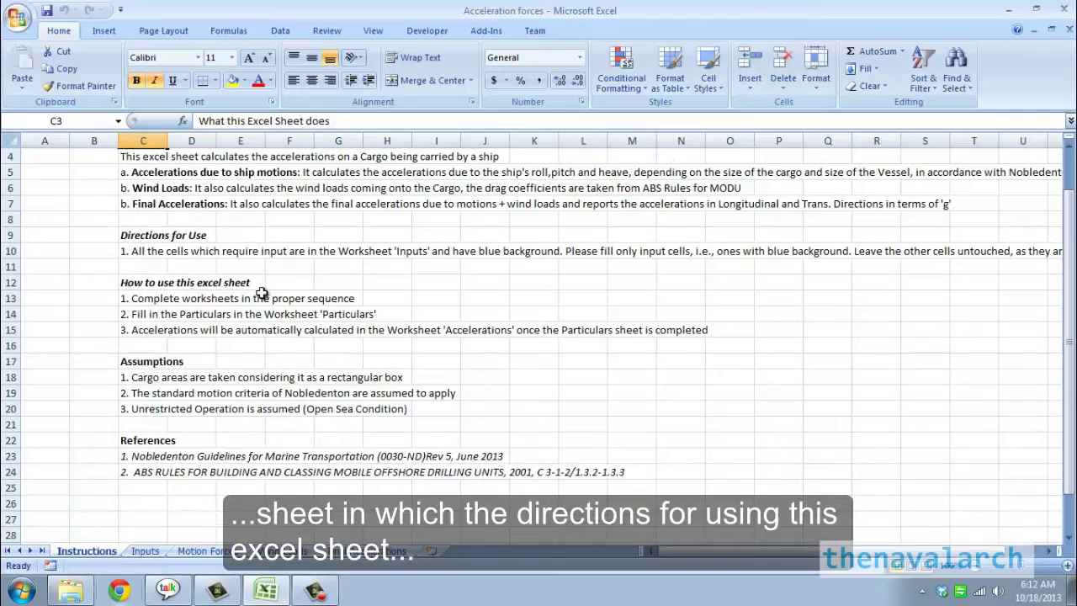
left_click(140, 440)
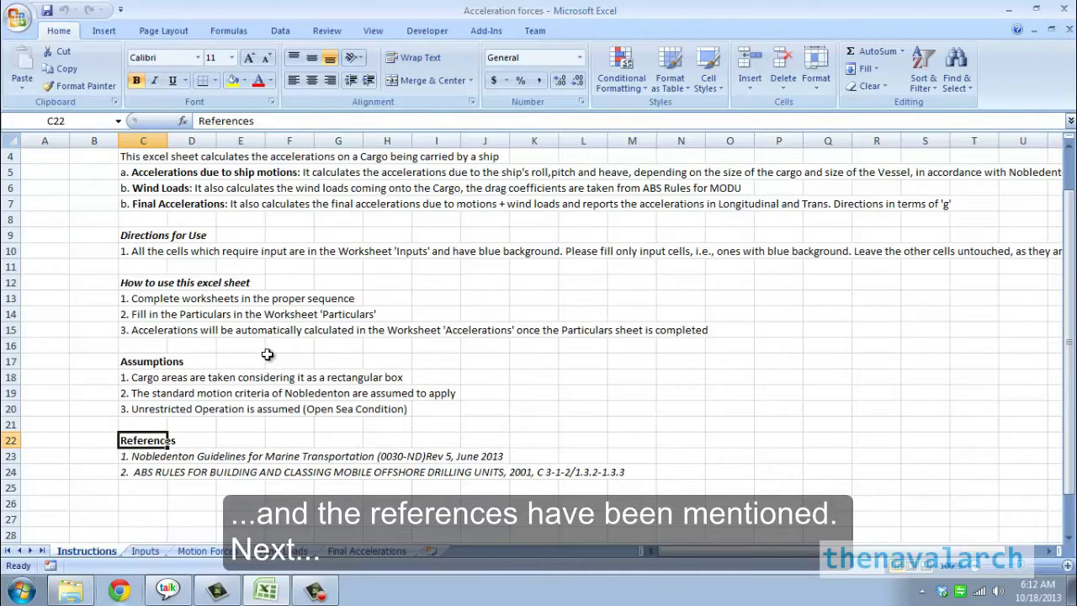
scroll(266, 354, "up", 1)
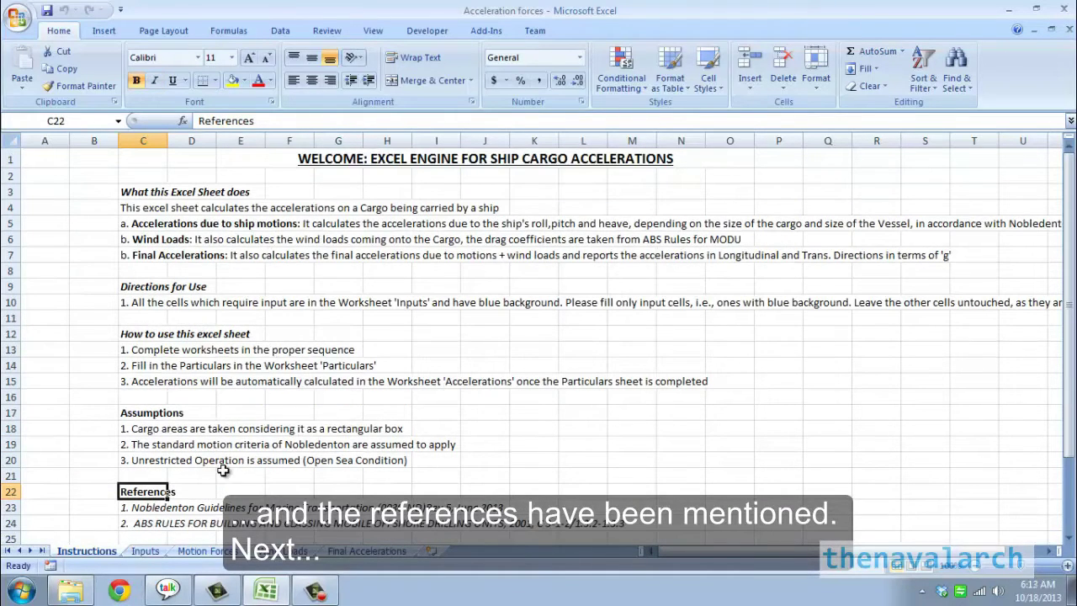
Step: On the Inputs worksheet, review the vessel diagram and the General Particulars, Vessel Particulars and Environment Criteria tables down to Wind Speed
left_click(149, 551)
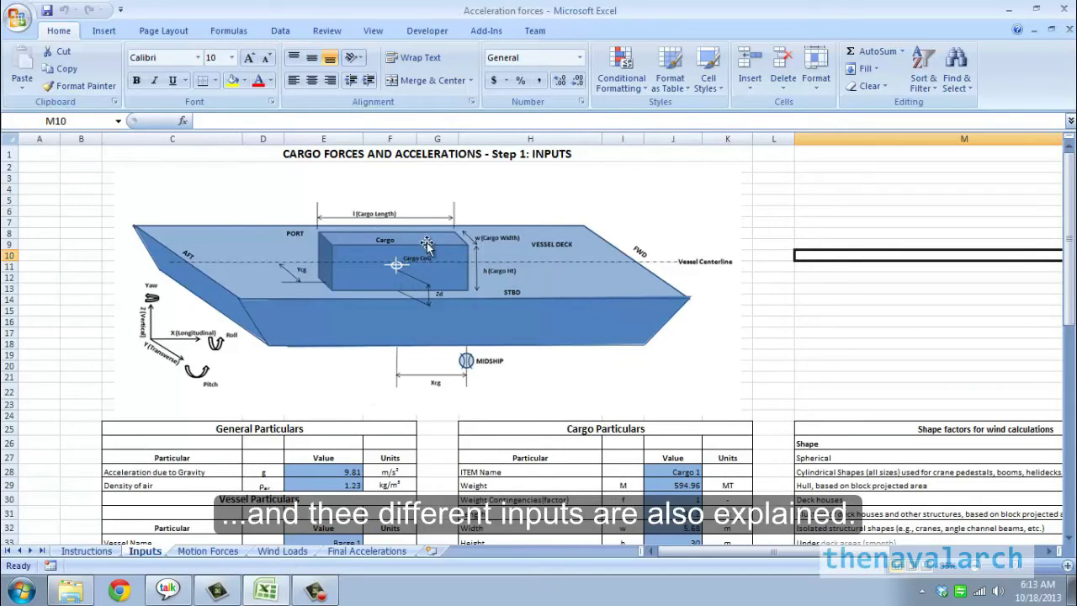
scroll(905, 331, "down", 4)
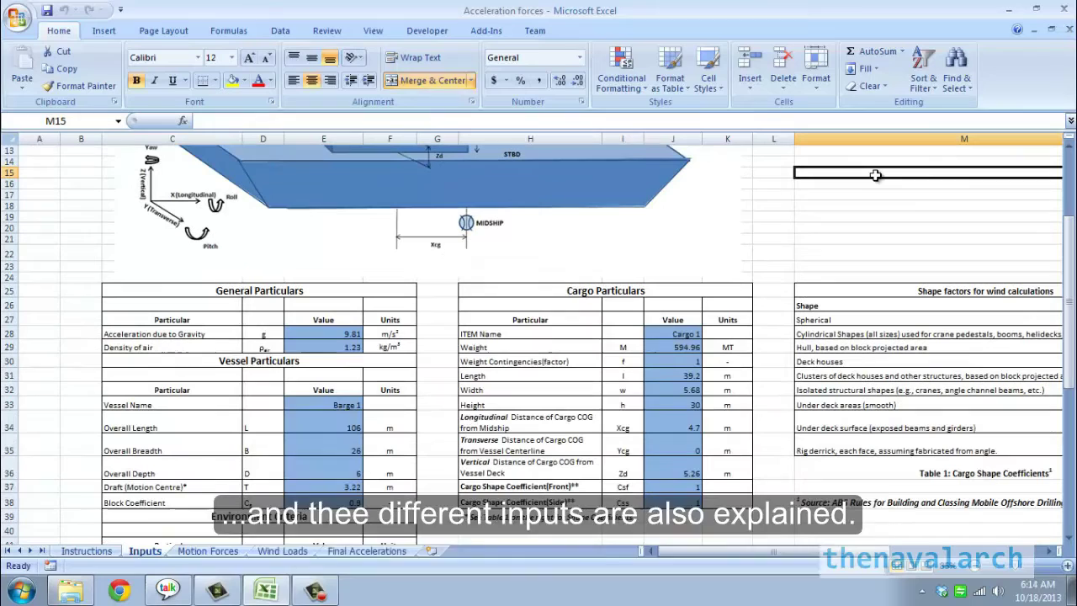
left_click(806, 174)
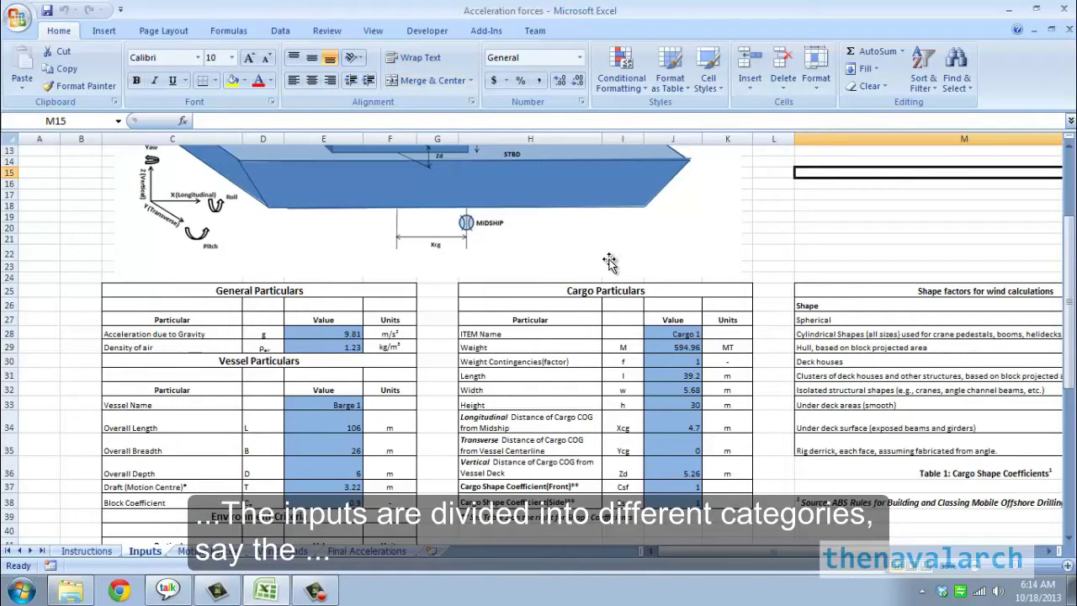
left_click(324, 292)
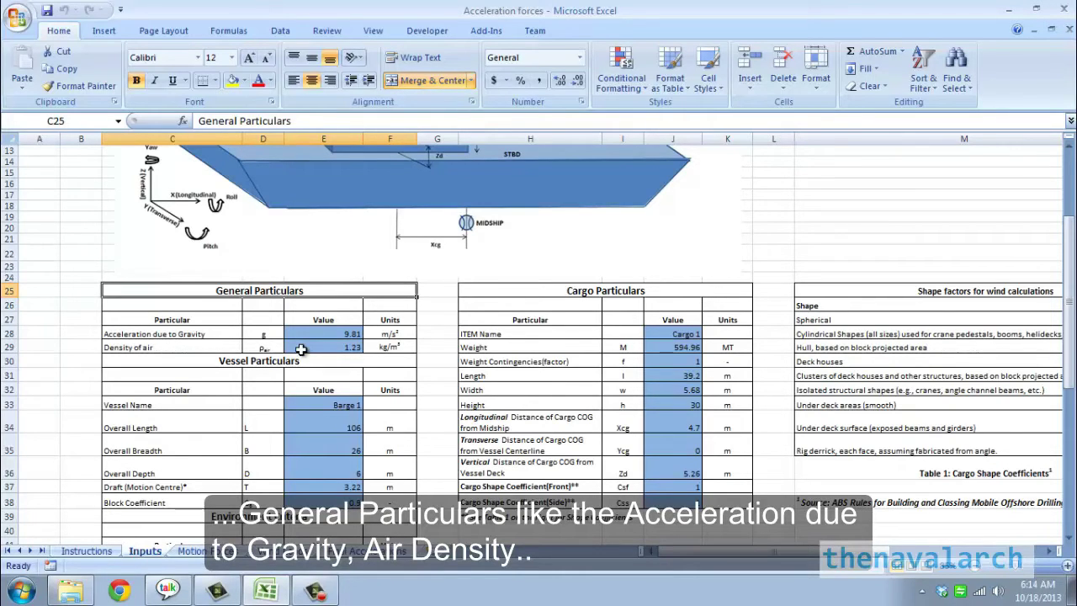
left_click(292, 365)
scroll(292, 372, "down", 2)
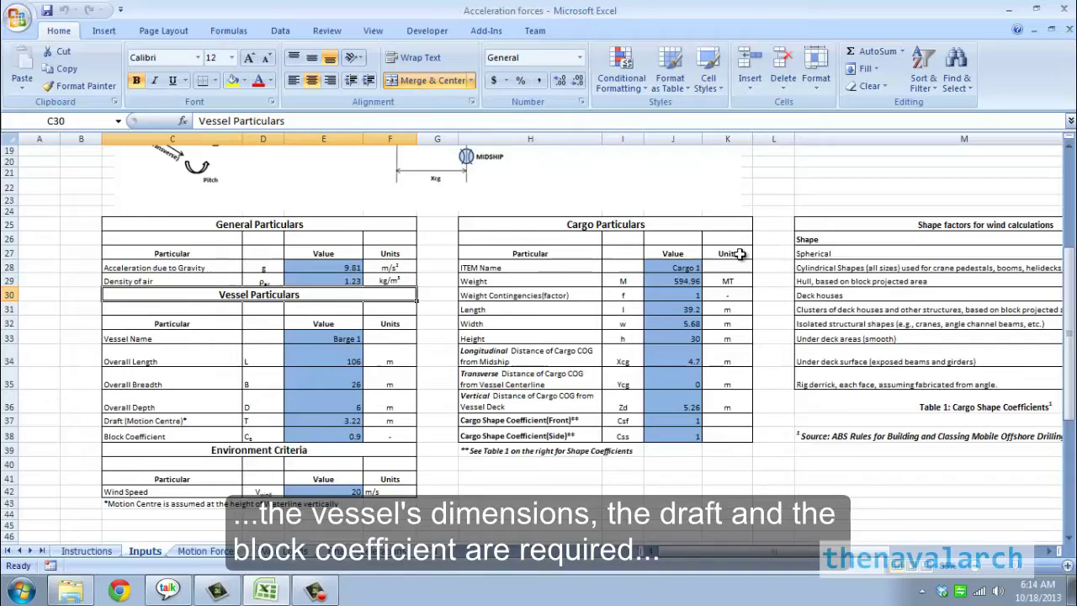
scroll(738, 253, "down", 1)
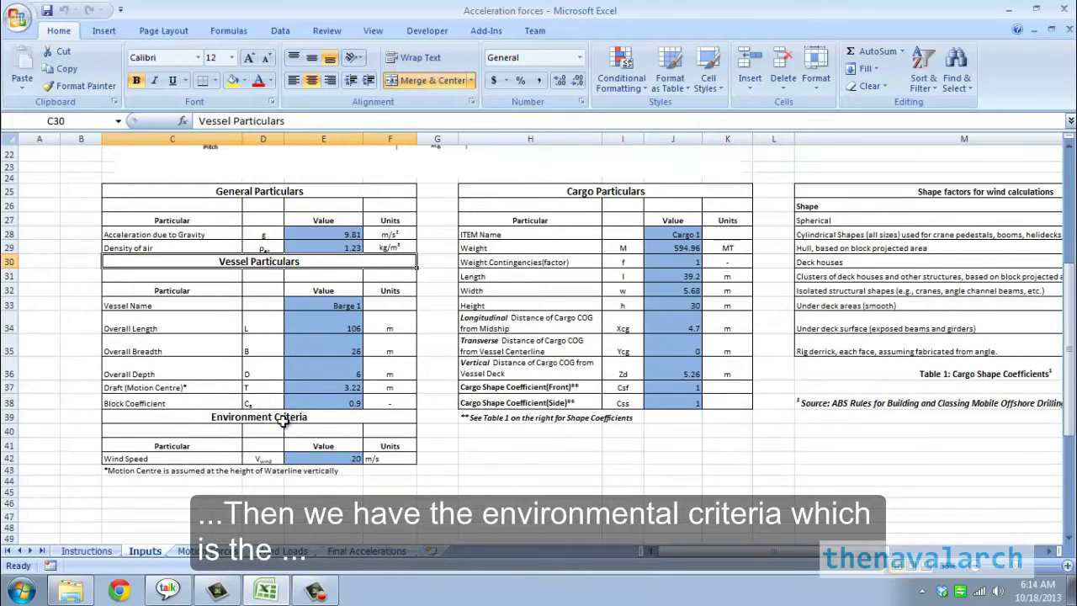
left_click(156, 458)
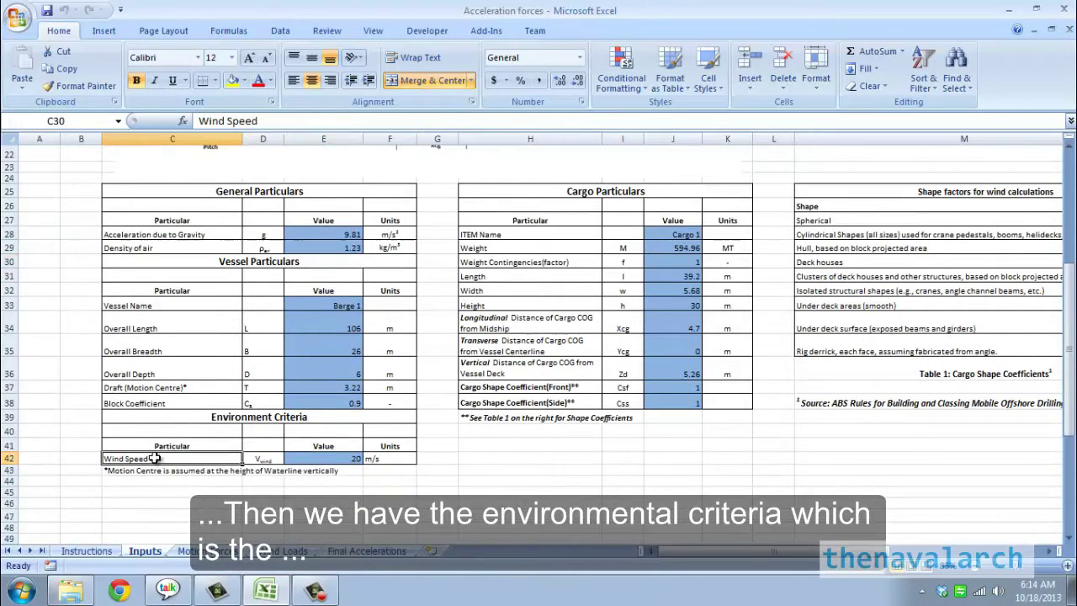
Step: Review the Cargo Particulars, the shape factor table for wind calculations with its source note, and the General Particulars values
scroll(614, 287, "up", 2)
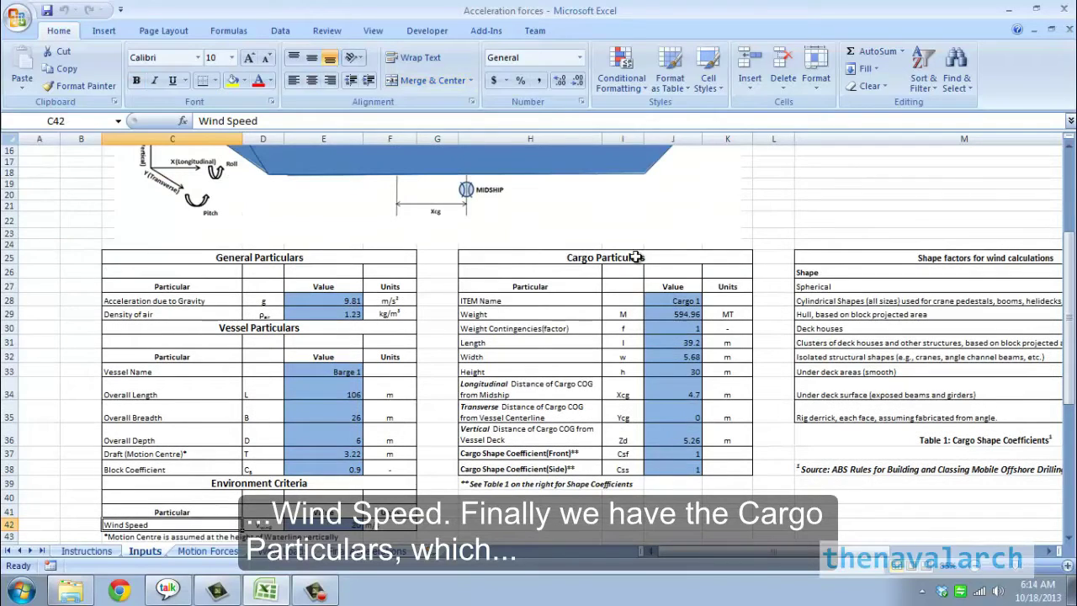
left_click(637, 257)
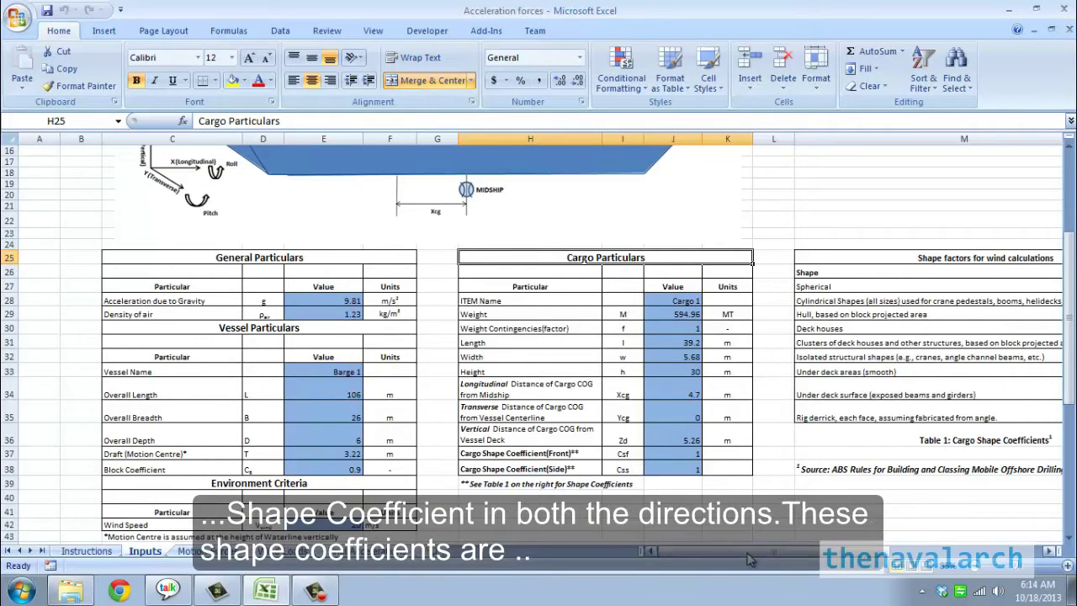
left_click(1049, 552)
left_click(592, 465)
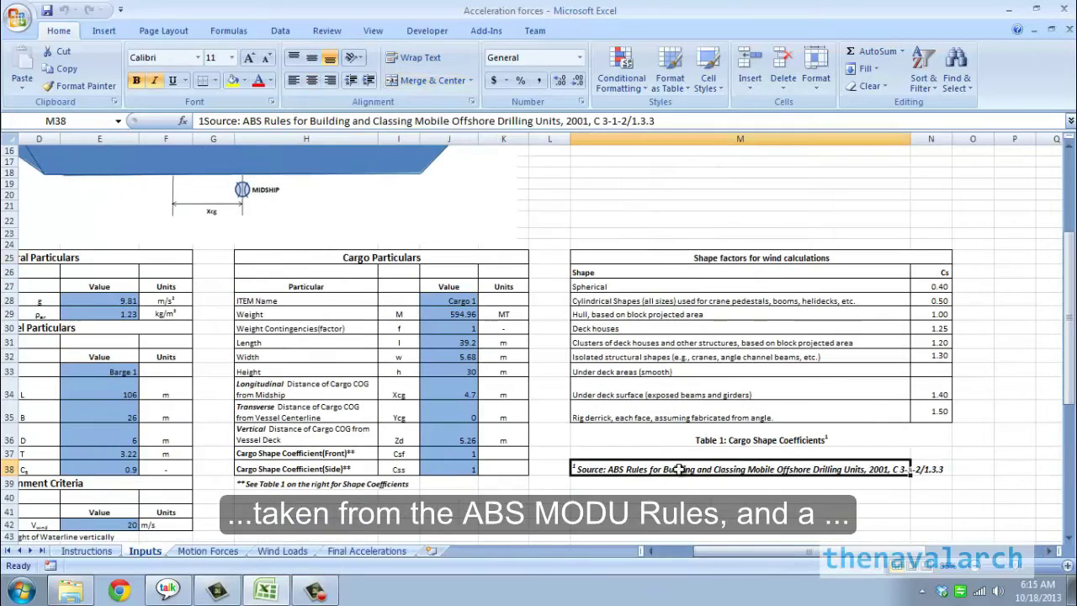
left_click(718, 259)
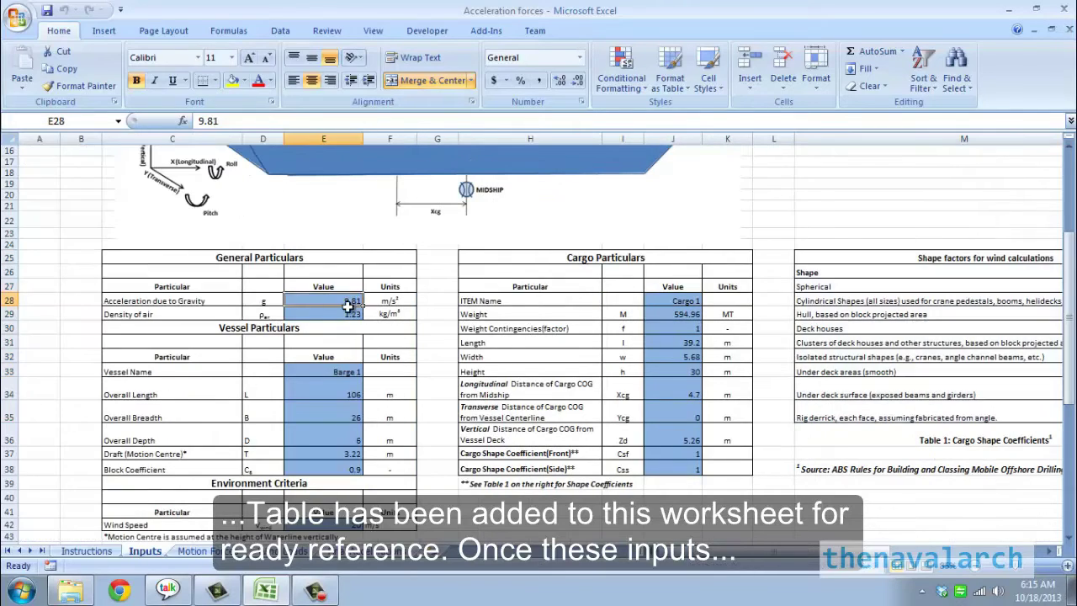
left_click(354, 314)
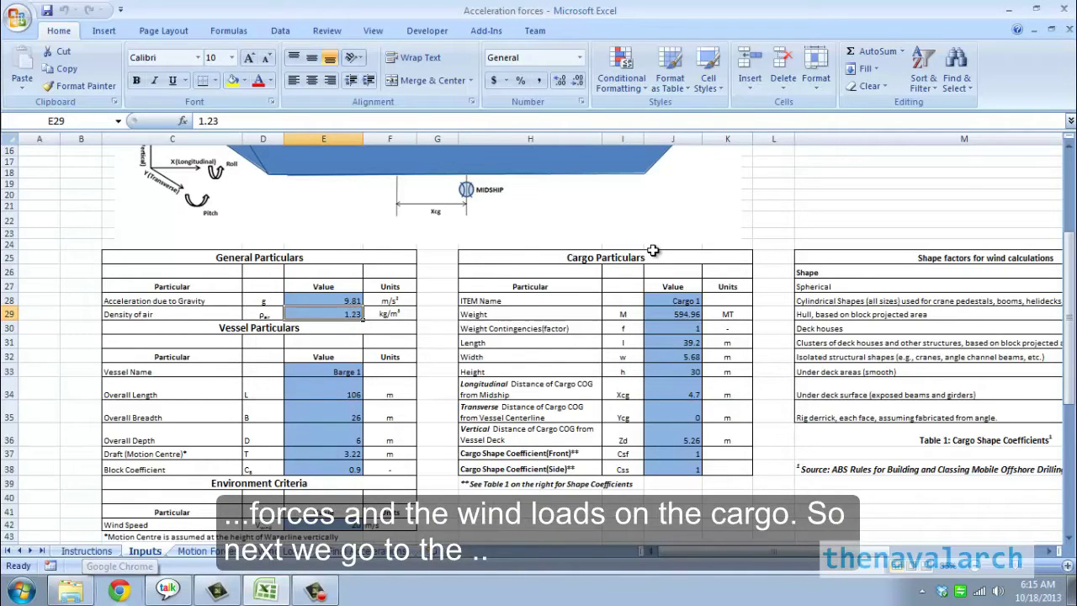
Step: On the Motion Forces worksheet, inspect the Nobledenton design conditions and their formulas, comparing them with the vessel inputs on the Inputs worksheet
left_click(214, 551)
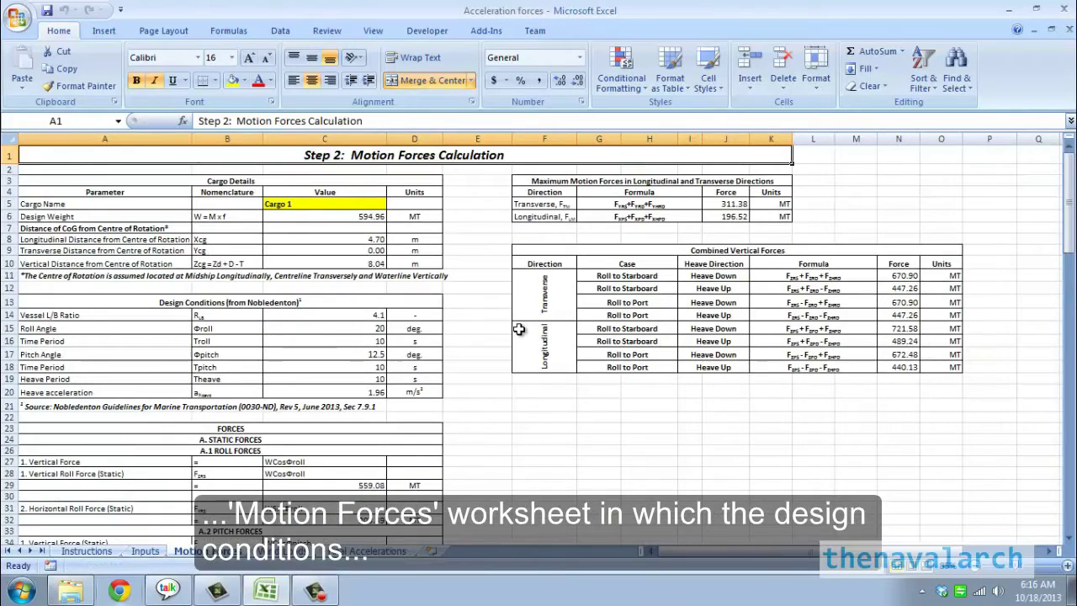
left_click(149, 301)
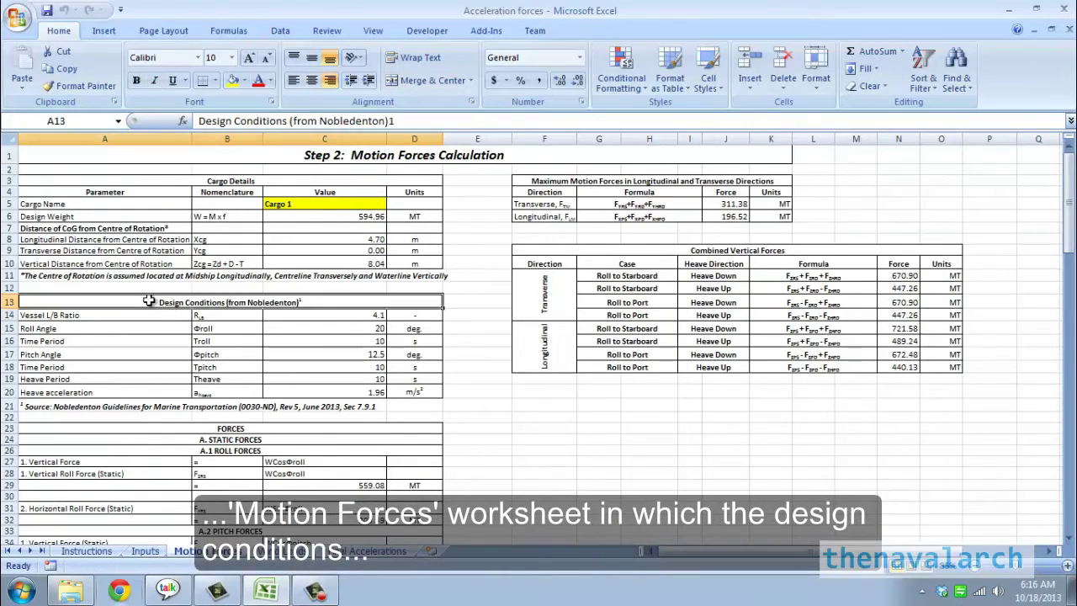
left_click_drag(333, 315, 334, 392)
left_click(333, 328)
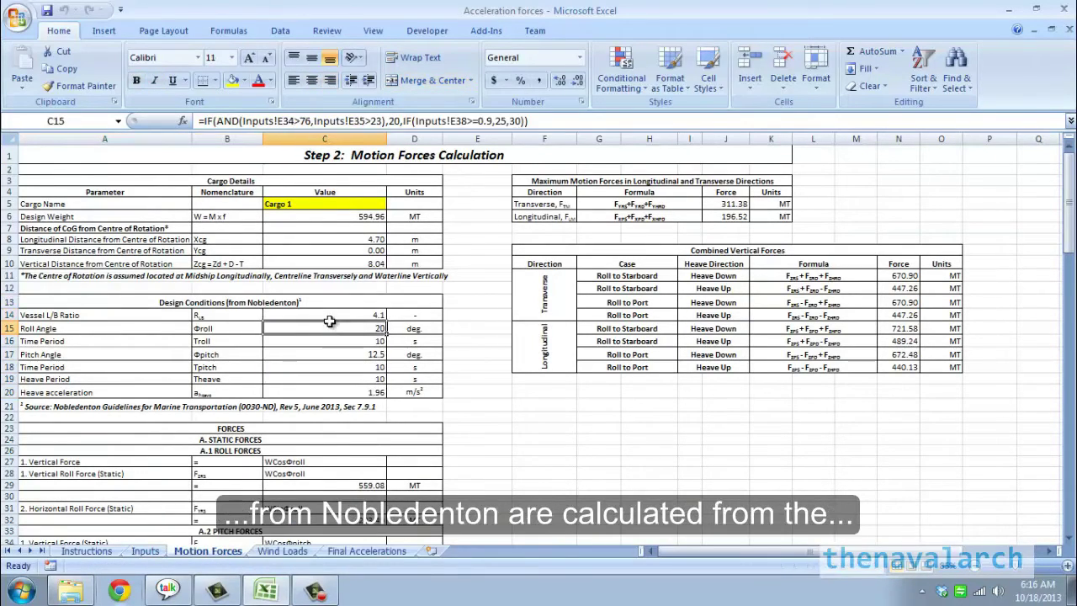
left_click(330, 315)
left_click(145, 552)
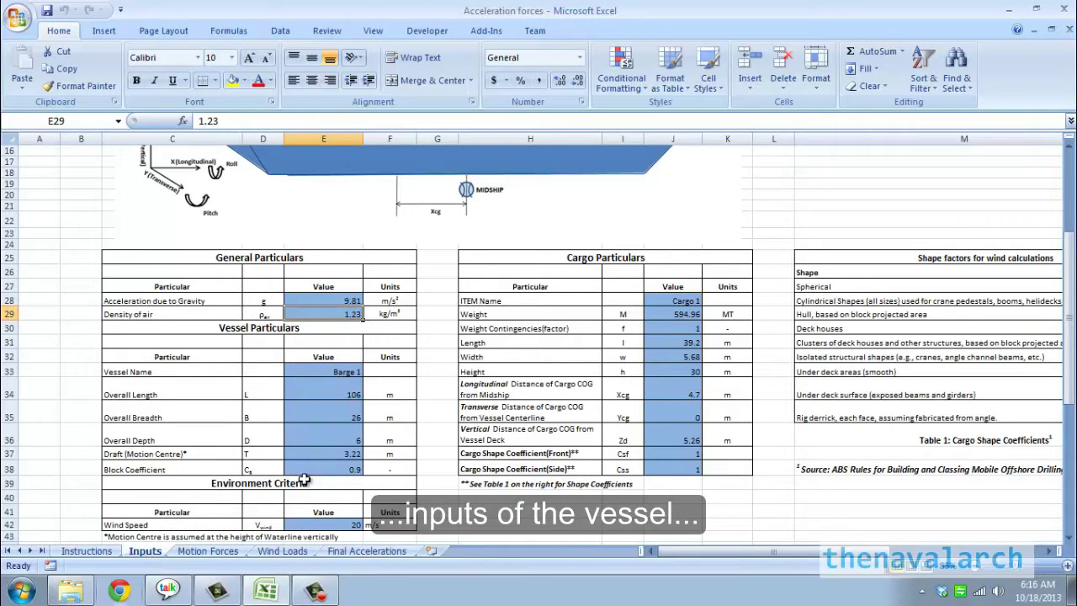
left_click(207, 552)
Step: Review the static and dynamic force components on the Motion Forces worksheet and inspect the maximum transverse force formula
scroll(385, 404, "down", 2)
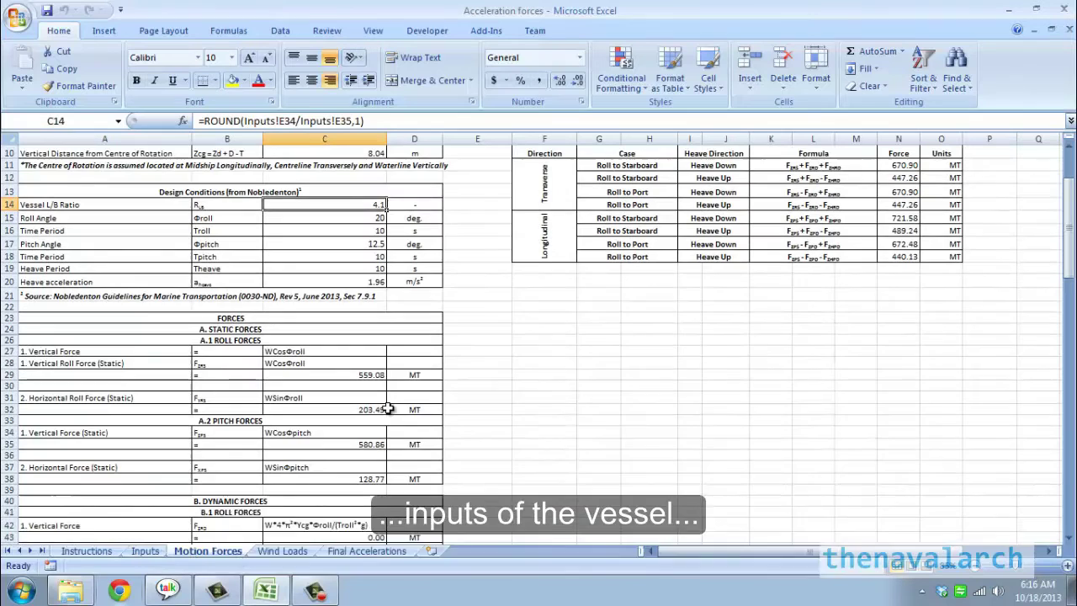
scroll(385, 404, "up", 1)
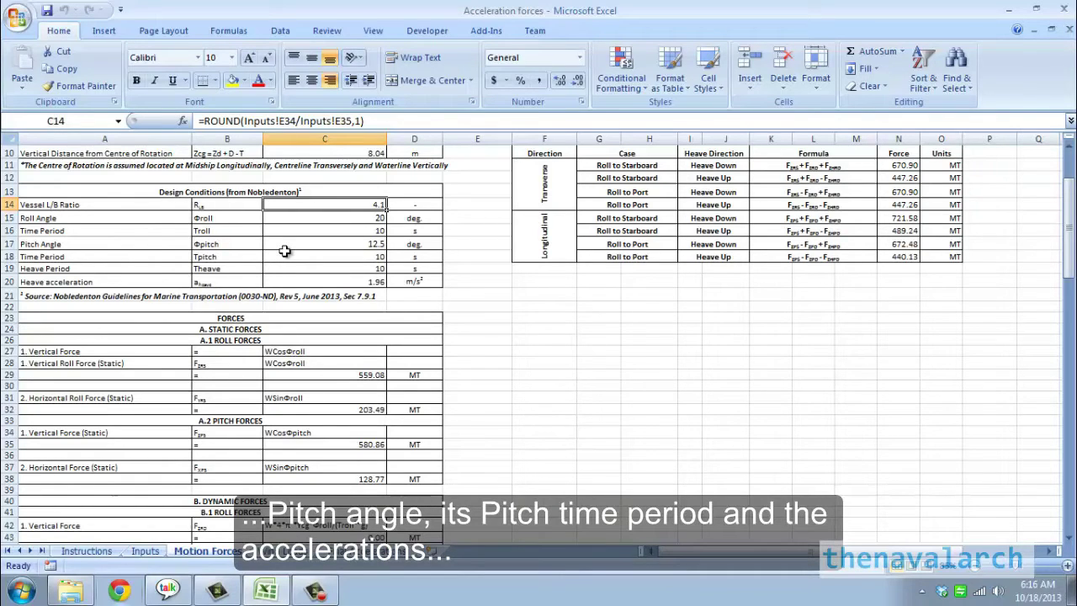
scroll(362, 235, "up", 1)
scroll(341, 447, "down", 2)
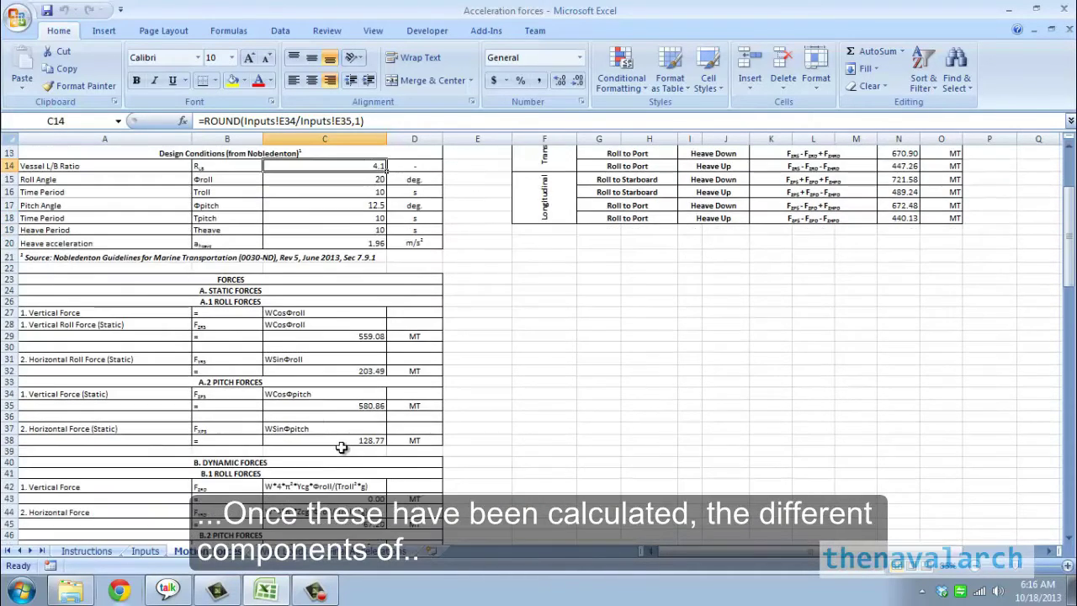
scroll(341, 447, "down", 3)
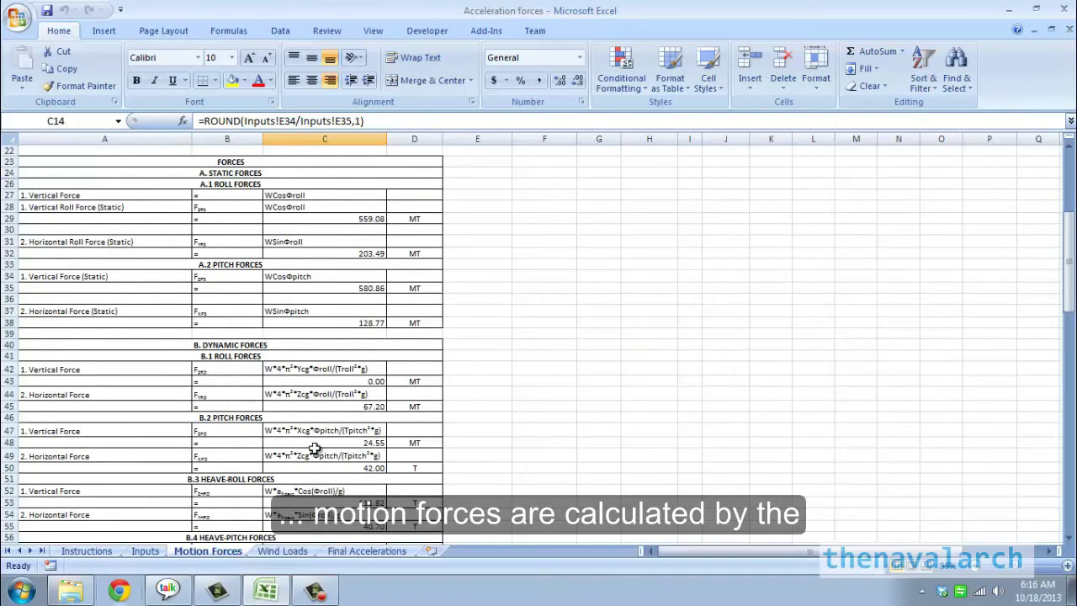
scroll(274, 486, "down", 4)
scroll(273, 488, "up", 11)
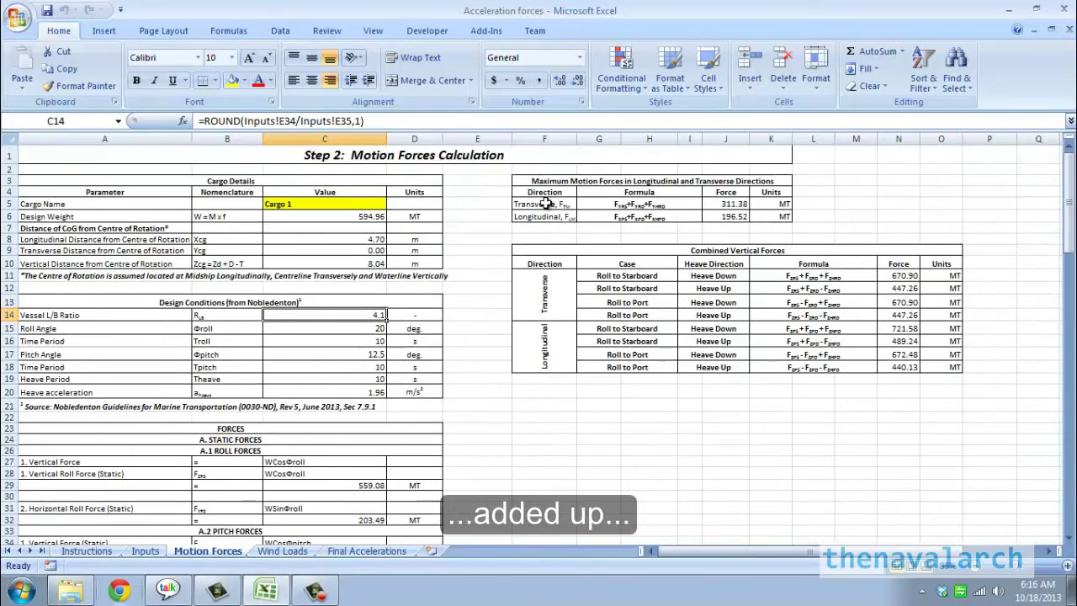
left_click(729, 203)
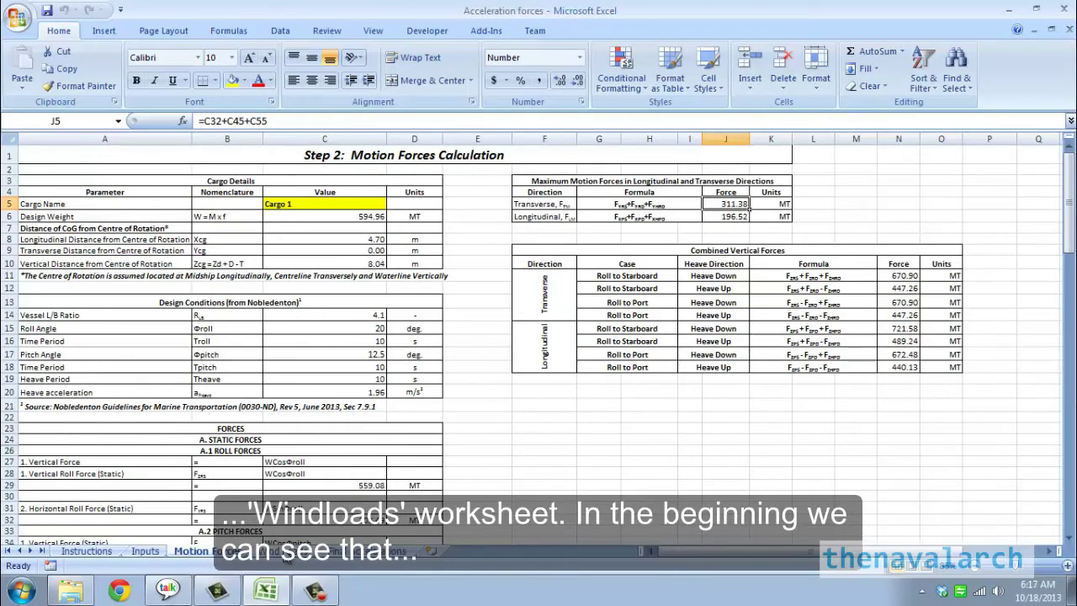
Step: Open the Wind Loads worksheet and examine the side and front view figures and the longitudinal and transverse wind force formulas
left_click(289, 554)
left_click(108, 189)
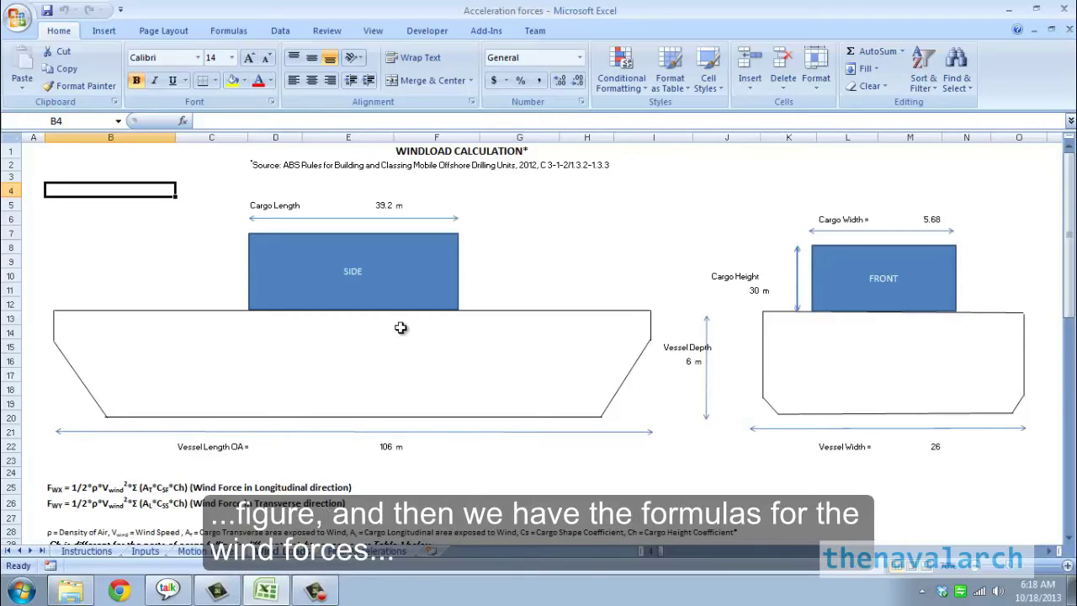
scroll(352, 353, "down", 2)
scroll(352, 354, "down", 4)
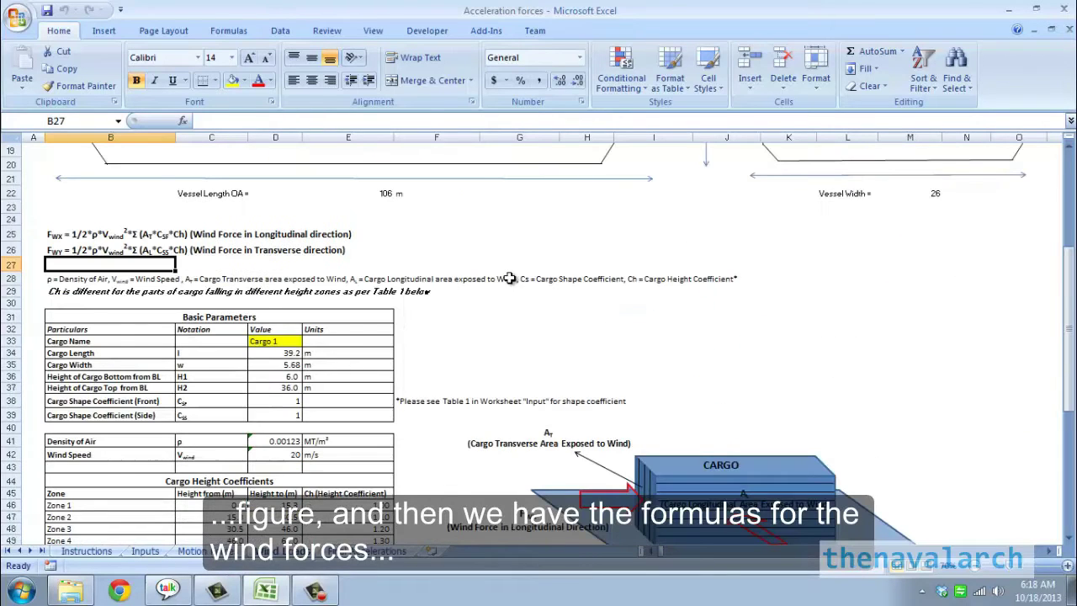
left_click(58, 236)
left_click(56, 250)
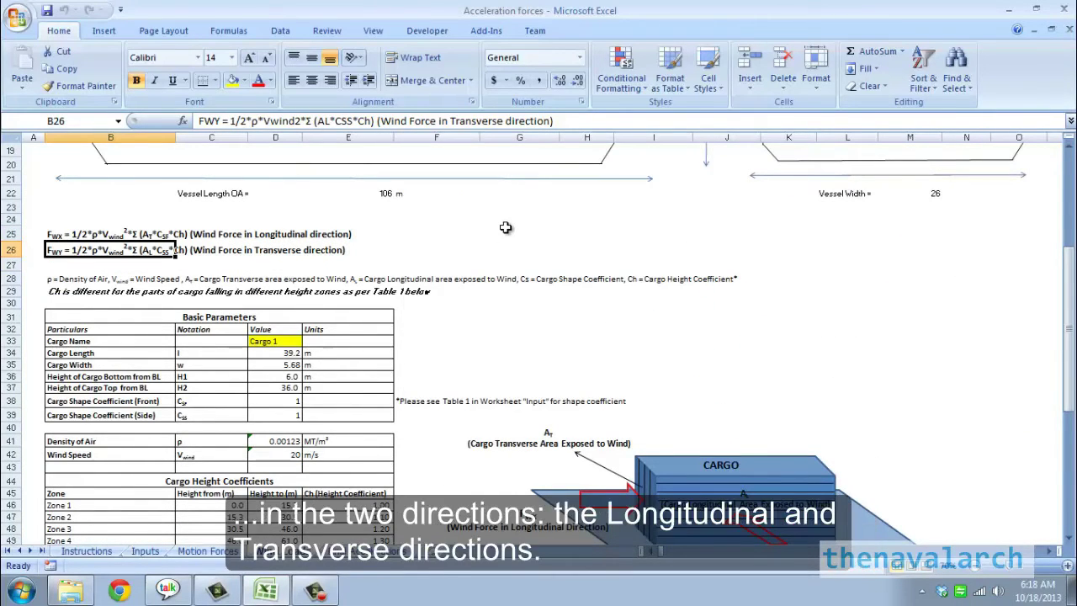
left_click(439, 247)
Step: Examine the Cargo Height Coefficients table on the Wind Loads worksheet, checking the zones, their height limits and the Zone 1 coefficient
scroll(530, 269, "down", 1)
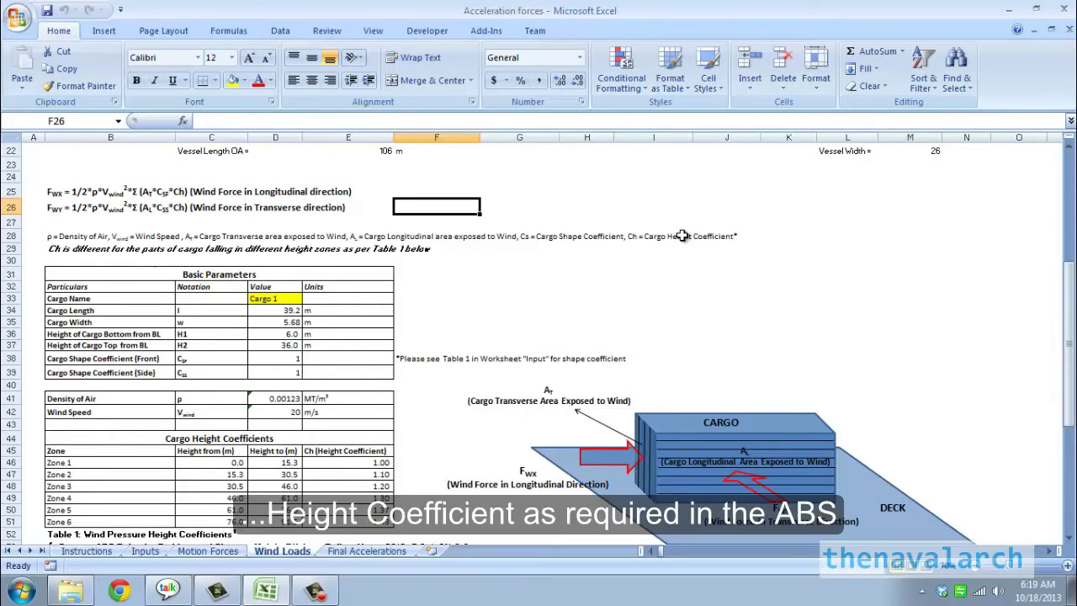
scroll(437, 304, "down", 5)
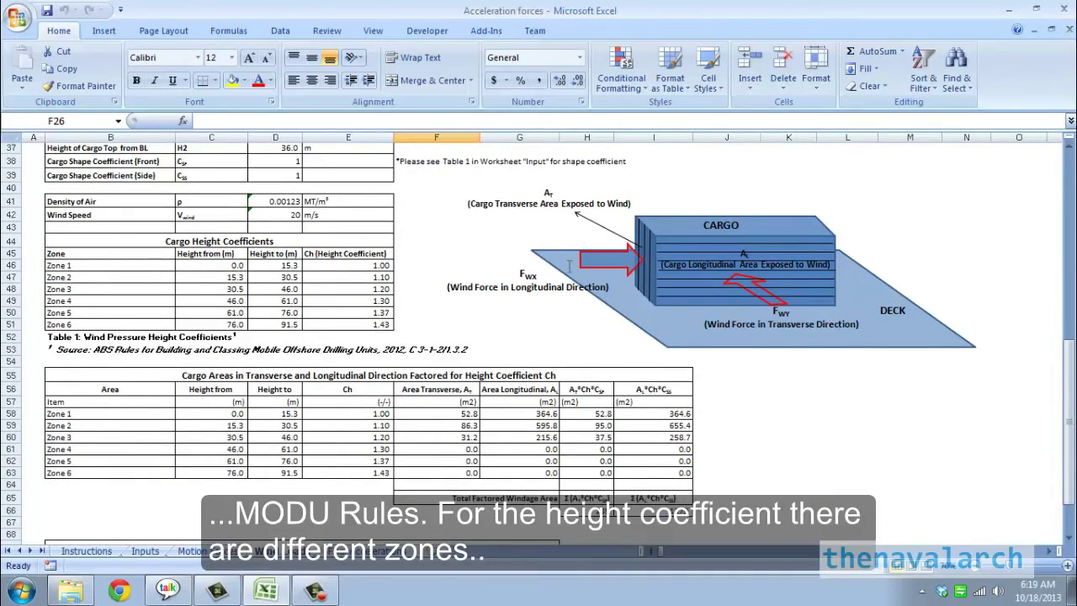
scroll(569, 265, "up", 5)
scroll(441, 264, "down", 2)
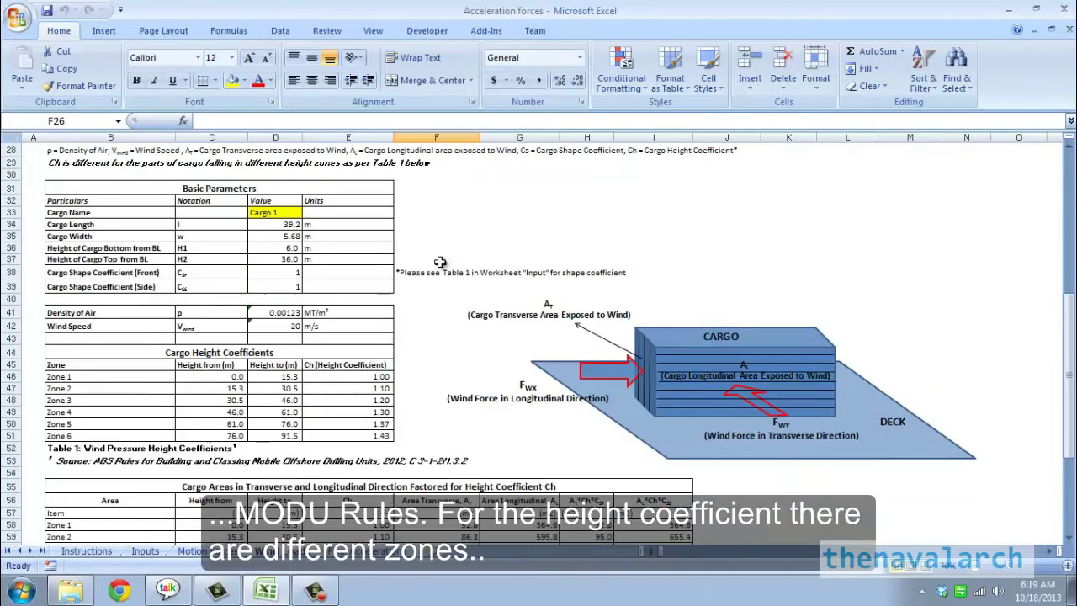
left_click(107, 376)
left_click(107, 388)
left_click(106, 400)
left_click(105, 412)
left_click(104, 423)
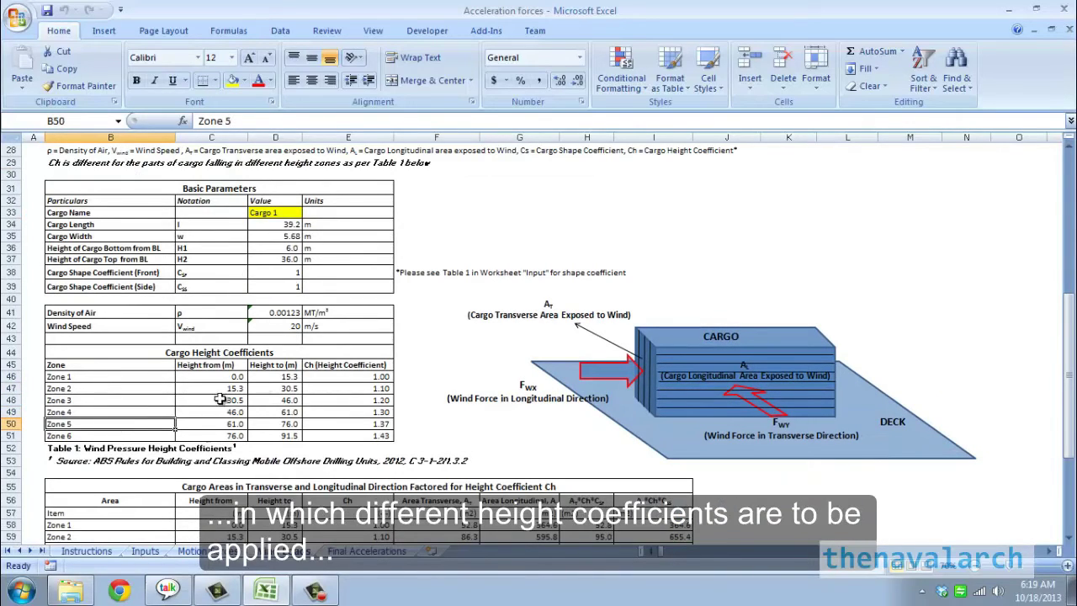
left_click(294, 377)
left_click(345, 376)
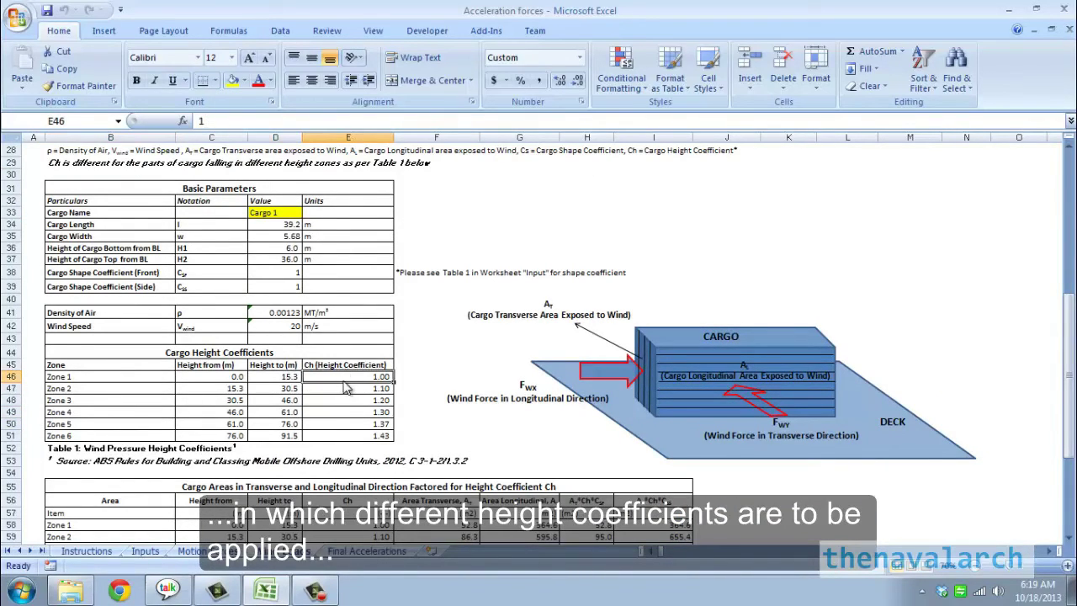
Step: Check the Zone 2 and Zone 3 height coefficients and inspect the Zone 1 factored transverse and longitudinal area formulas in the Cargo Areas table
left_click(344, 388)
left_click(343, 400)
scroll(345, 396, "down", 3)
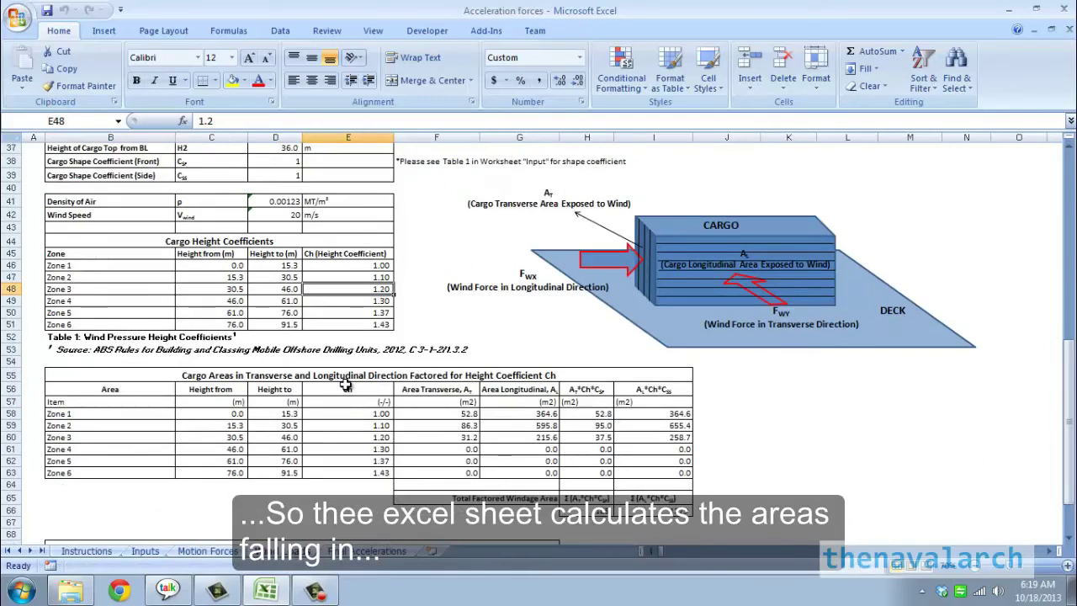
scroll(345, 385, "down", 2)
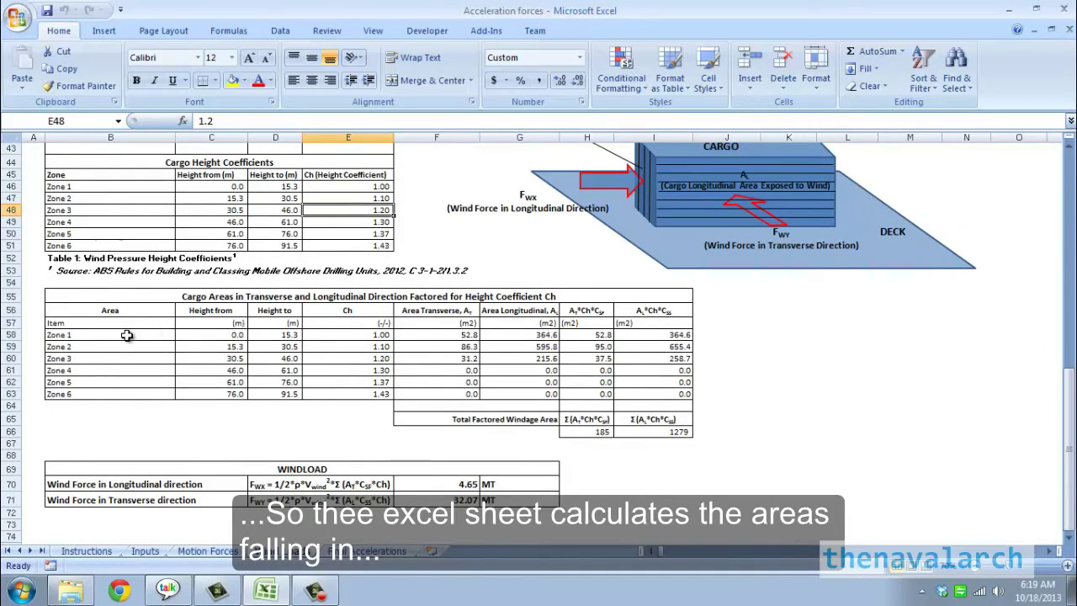
left_click_drag(126, 335, 658, 393)
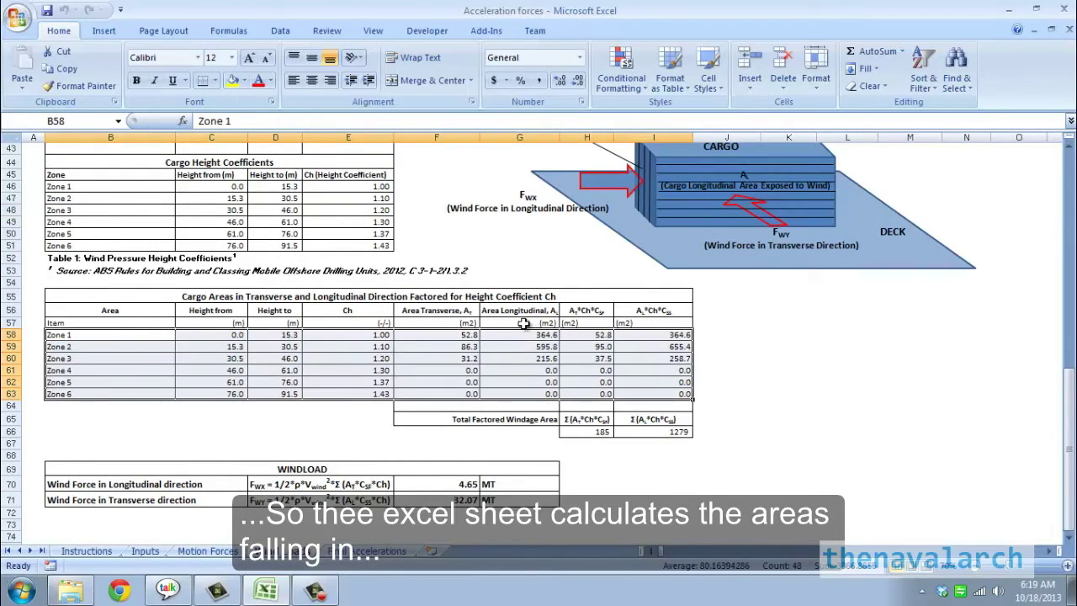
left_click(459, 335)
left_click(599, 336)
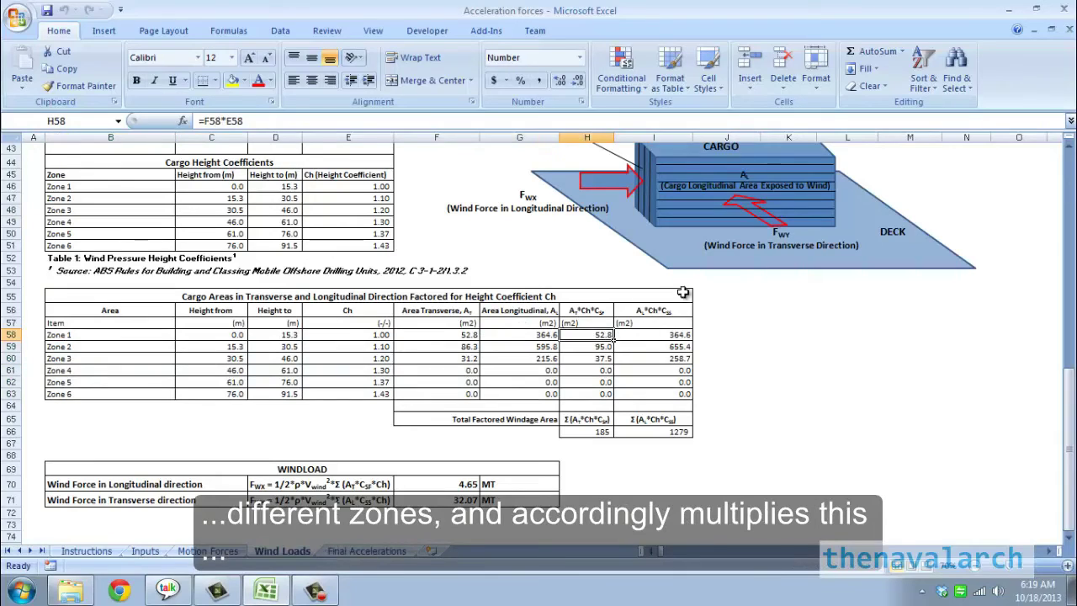
left_click(671, 334)
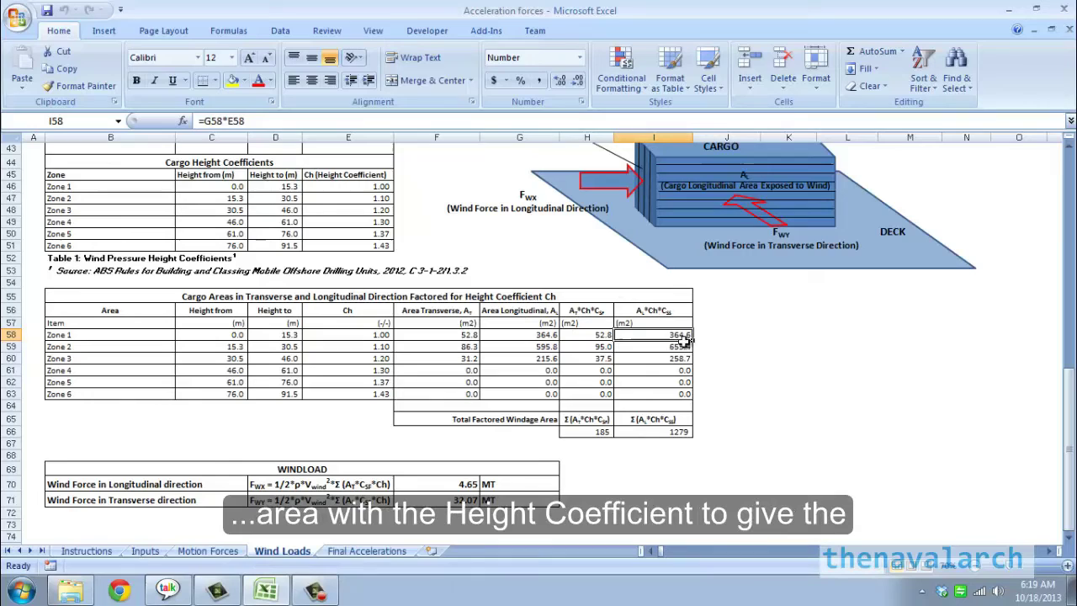
Step: Inspect the Total Factored Windage Area sum for the longitudinal area and view the wind forces in the Windload table
left_click(647, 413)
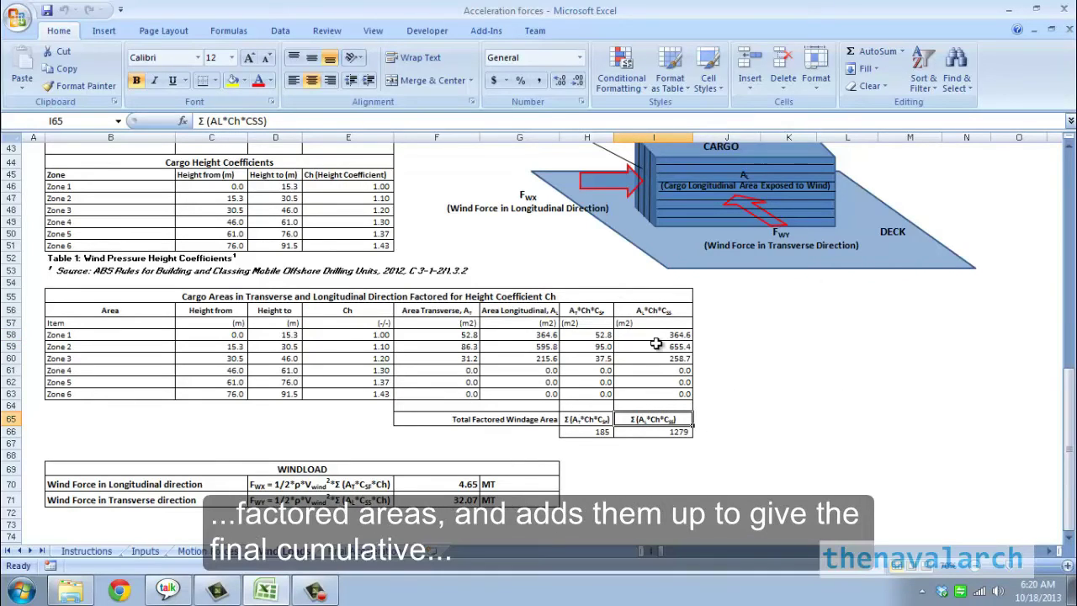
left_click(653, 337)
left_click(650, 421)
left_click(650, 432)
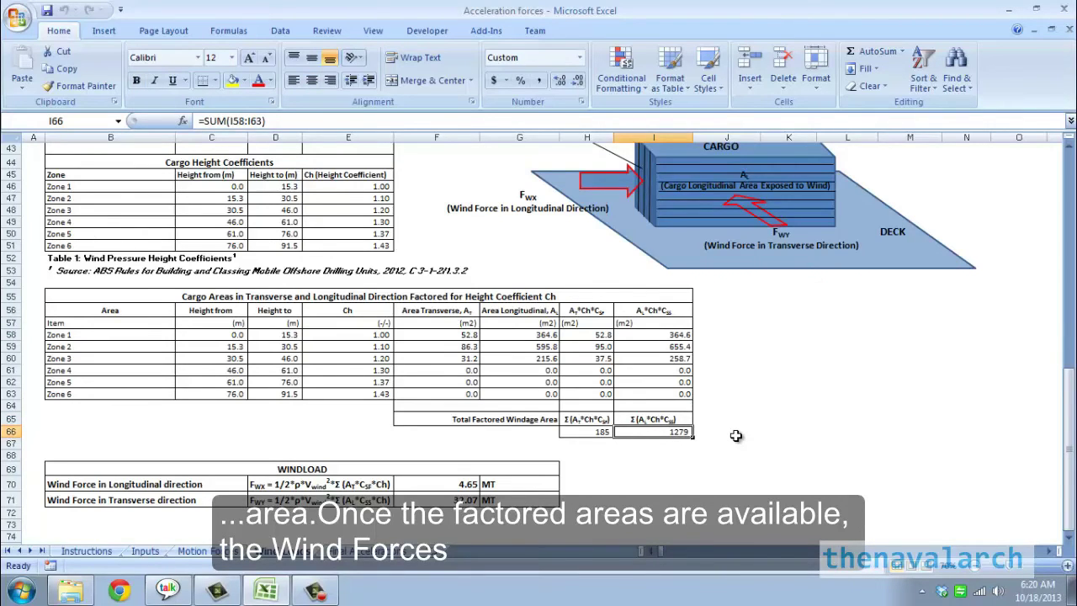
scroll(737, 435, "down", 3)
left_click(146, 324)
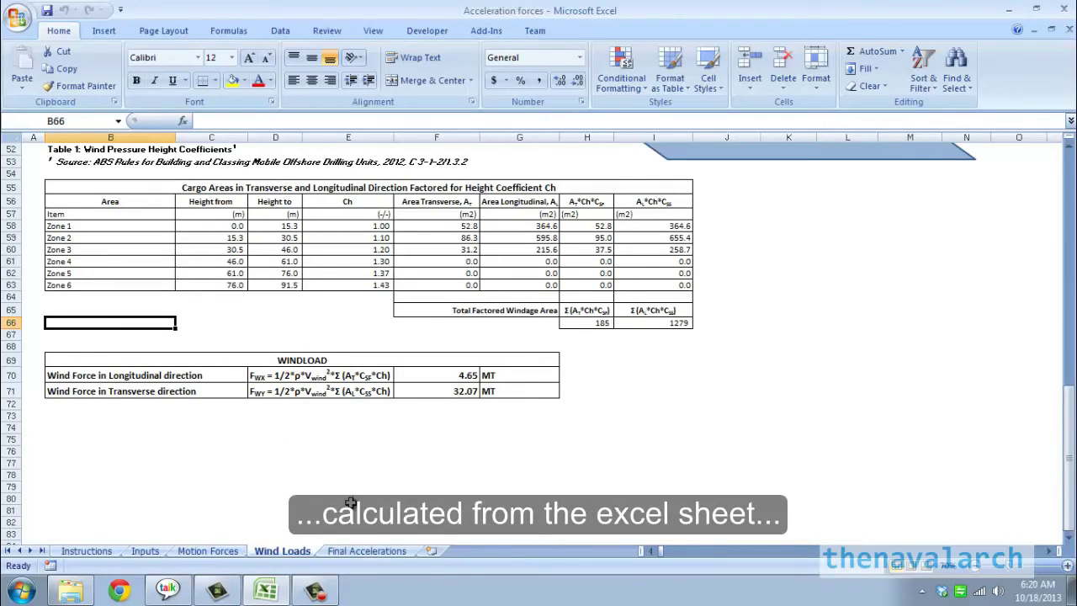
Step: Open the Final Accelerations worksheet and inspect the formulas for the transverse motion force, transverse wind load and total transverse force
left_click(370, 552)
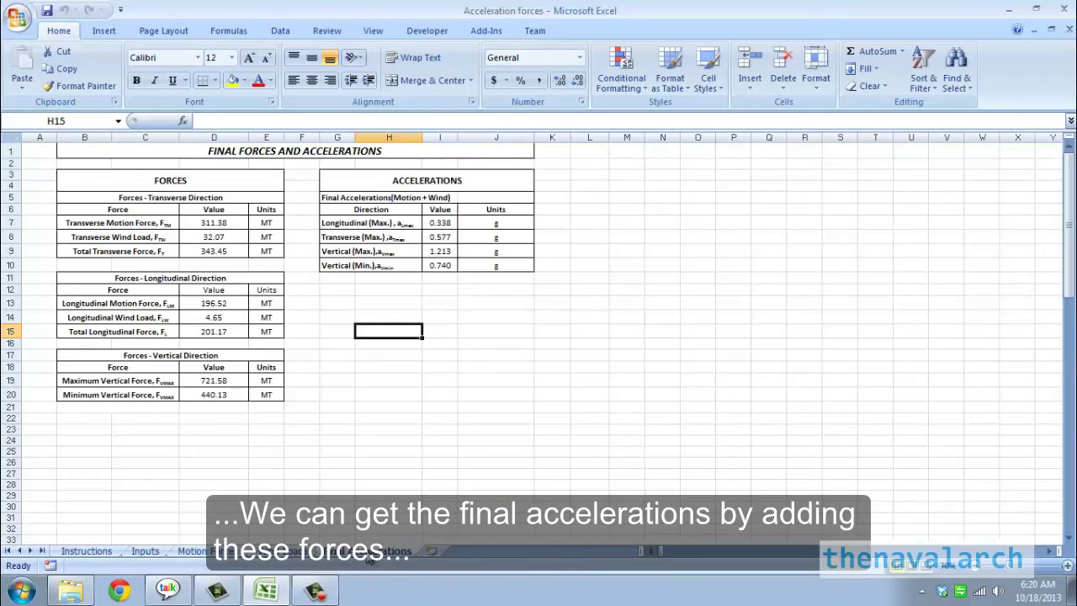
left_click(199, 222)
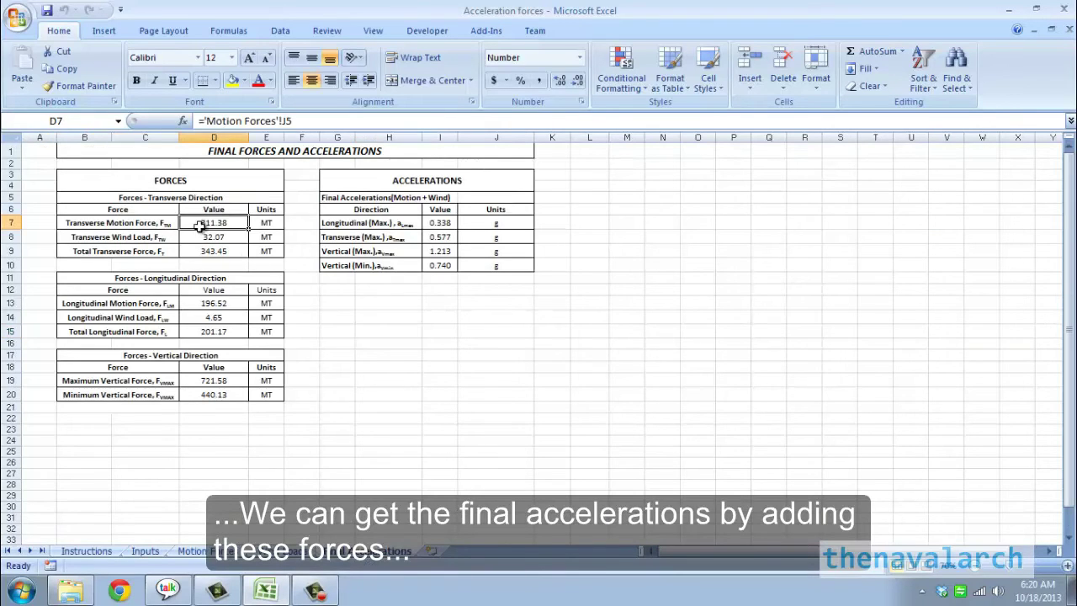
left_click(204, 236)
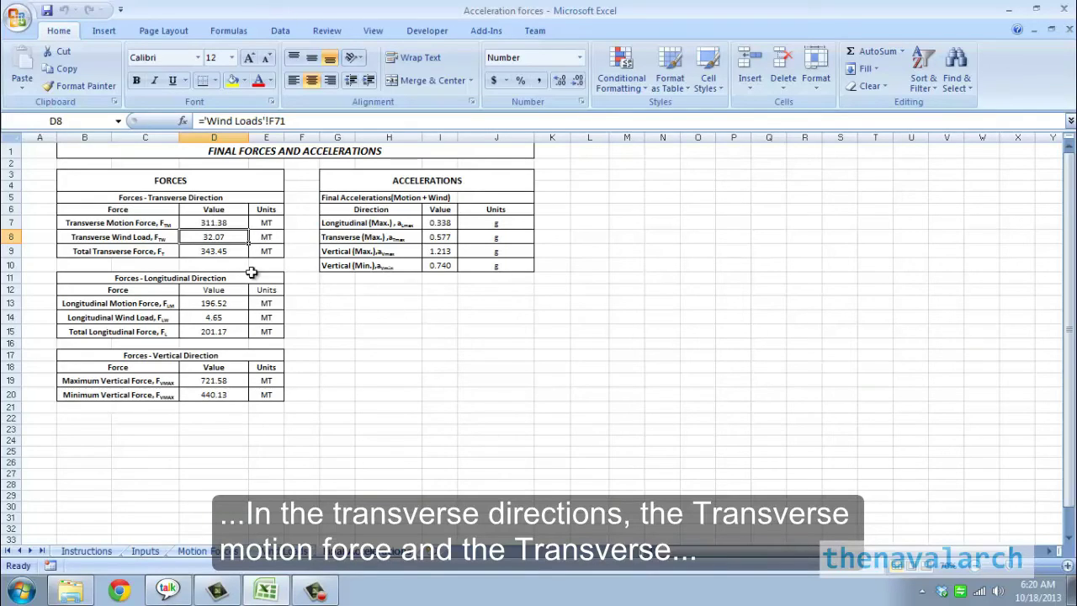
left_click(213, 251)
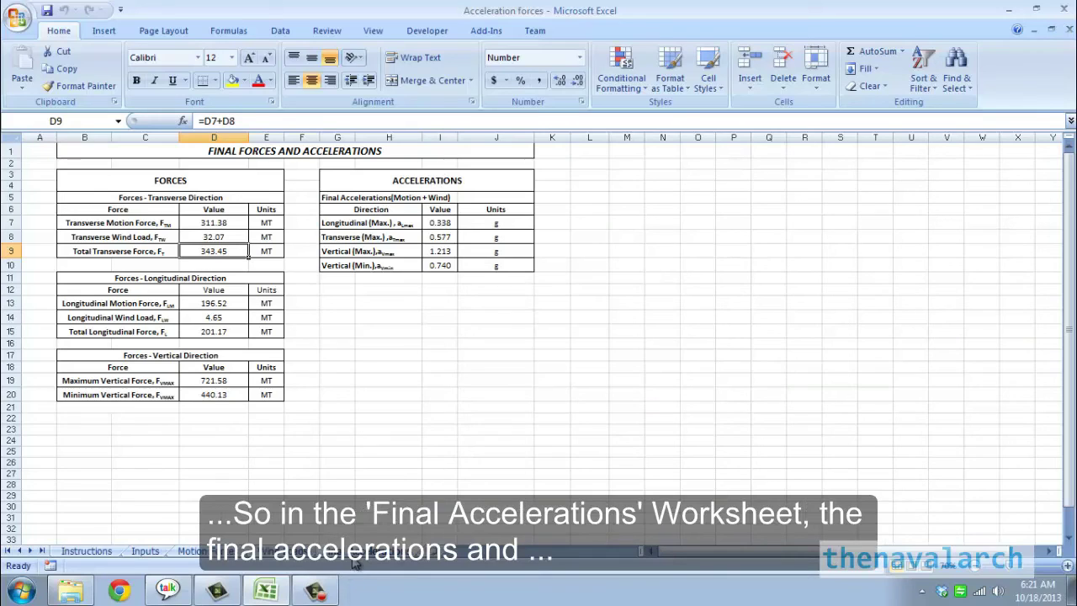
Step: Review the vertical direction forces and the final motion-plus-wind accelerations on the Final Accelerations worksheet
left_click(385, 179)
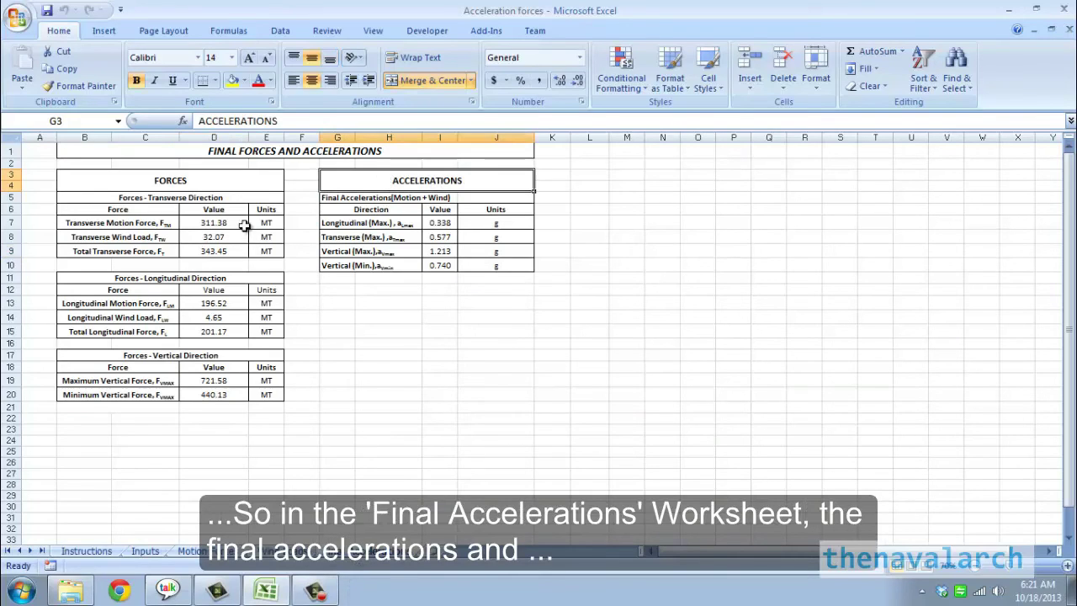
left_click_drag(143, 356, 138, 402)
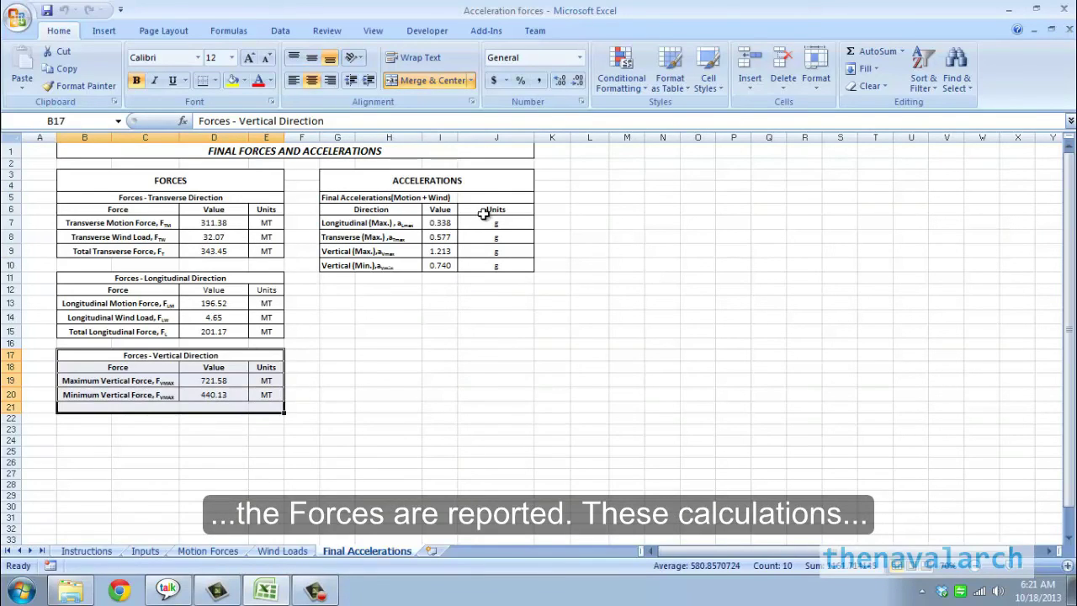
left_click_drag(481, 180, 471, 270)
left_click(387, 381)
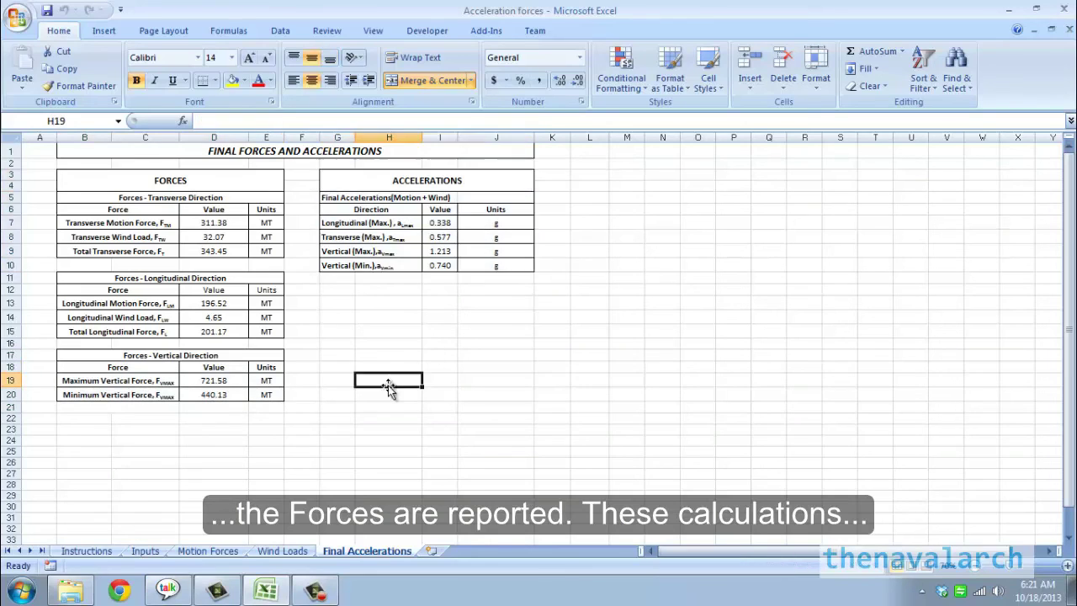